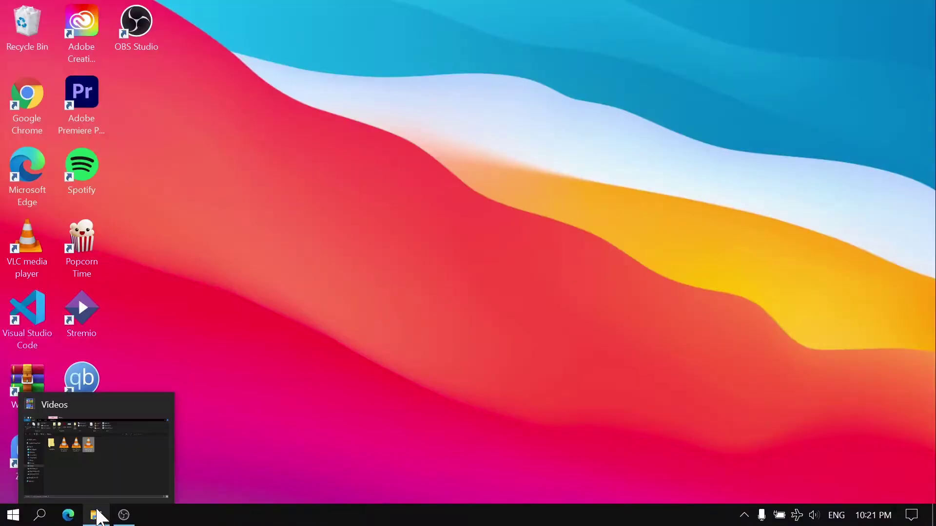
- Launch Edge and go to the Extensions page from the main menu to reach the Add-ons store
{"action": "left_click", "coordinate": [73, 519]}
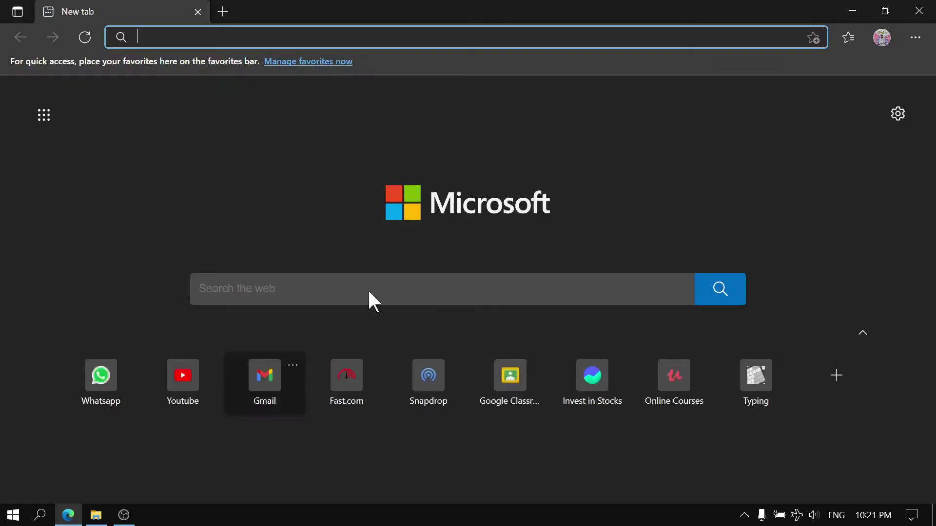
{"action": "left_click", "coordinate": [920, 39]}
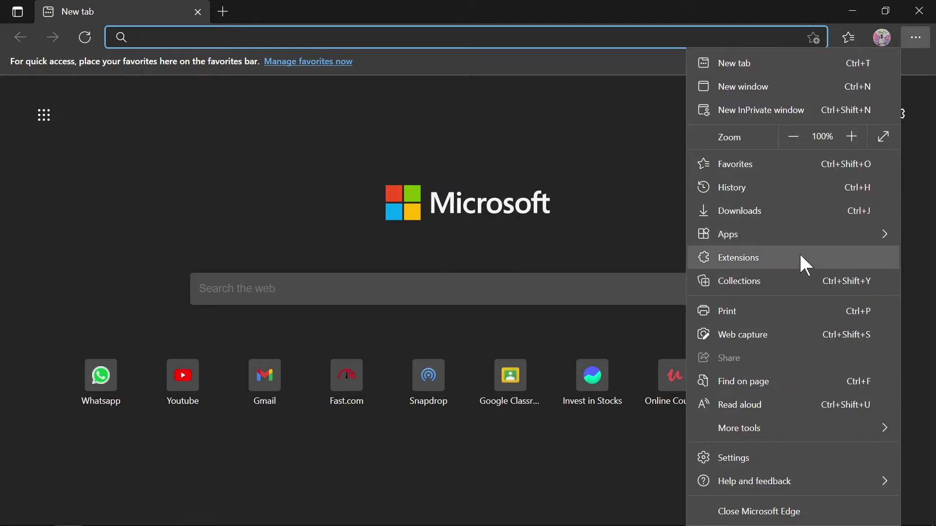
{"action": "left_click", "coordinate": [804, 266]}
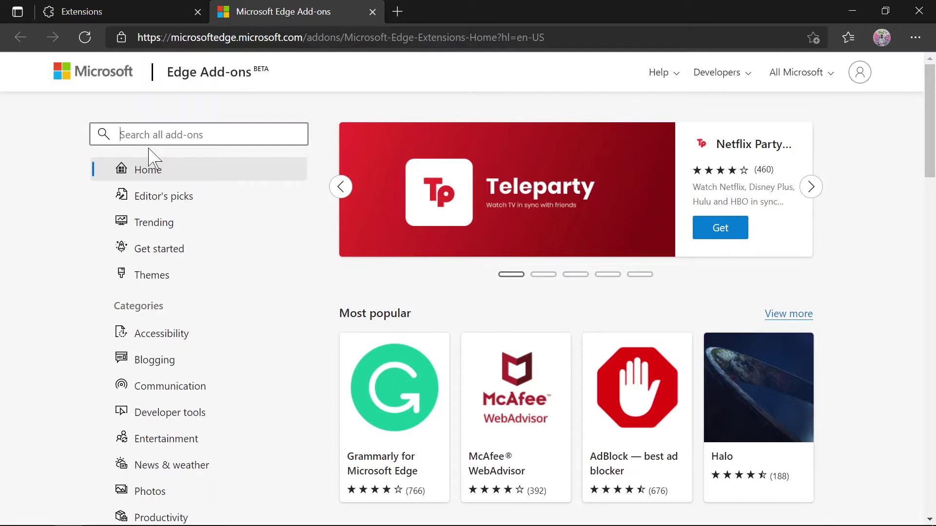
- Search the Add-ons store for 'ad blocker' and open the AdBlock — best ad blocker page
{"action": "type", "text": "ad"}
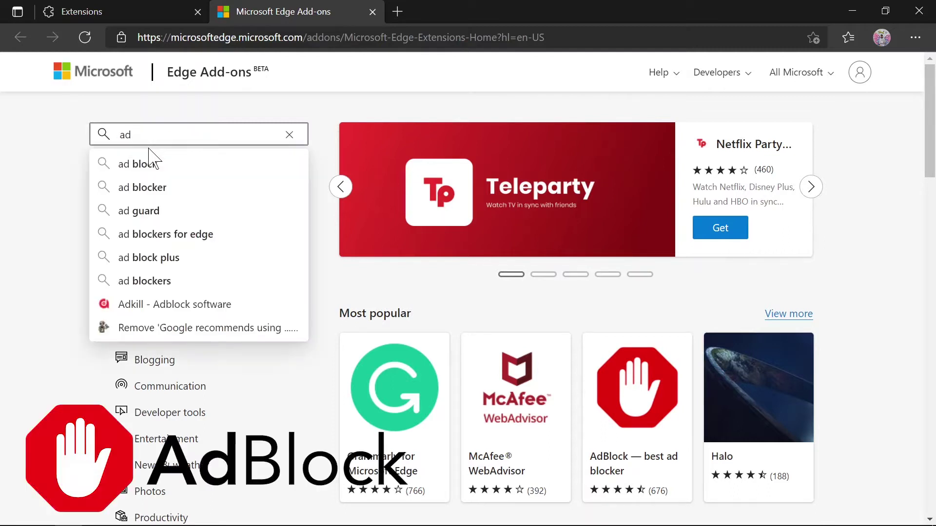
{"action": "type", "text": " blocker"}
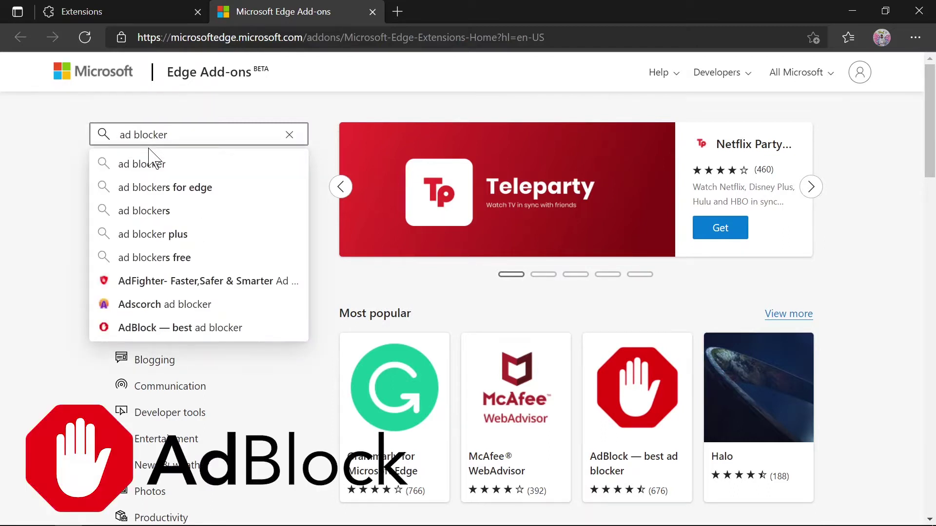
{"action": "key", "text": "Return"}
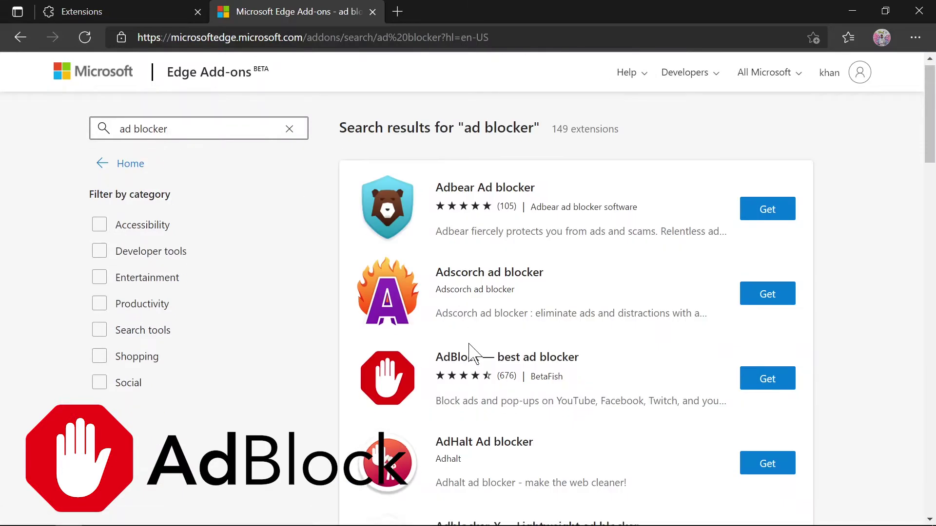
{"action": "scroll", "coordinate": [487, 331], "scroll_direction": "down", "scroll_amount": 1}
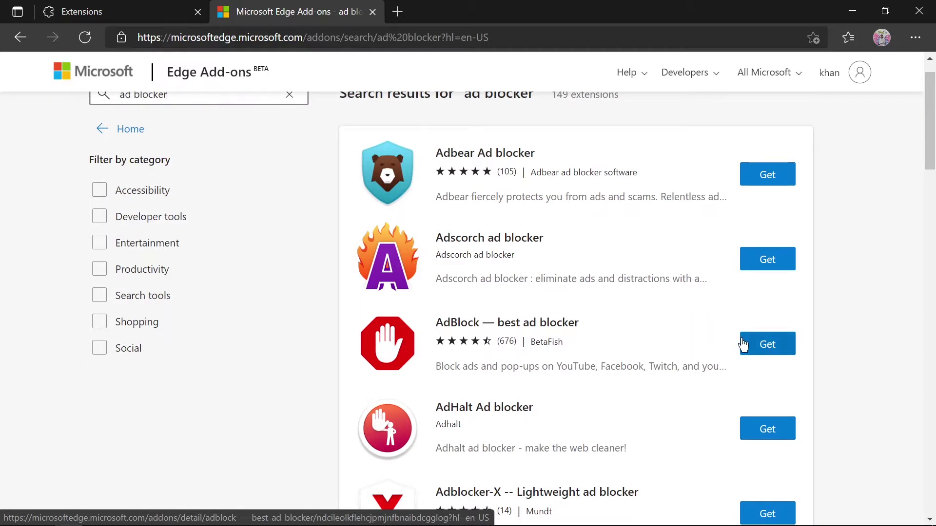
{"action": "left_click", "coordinate": [592, 334]}
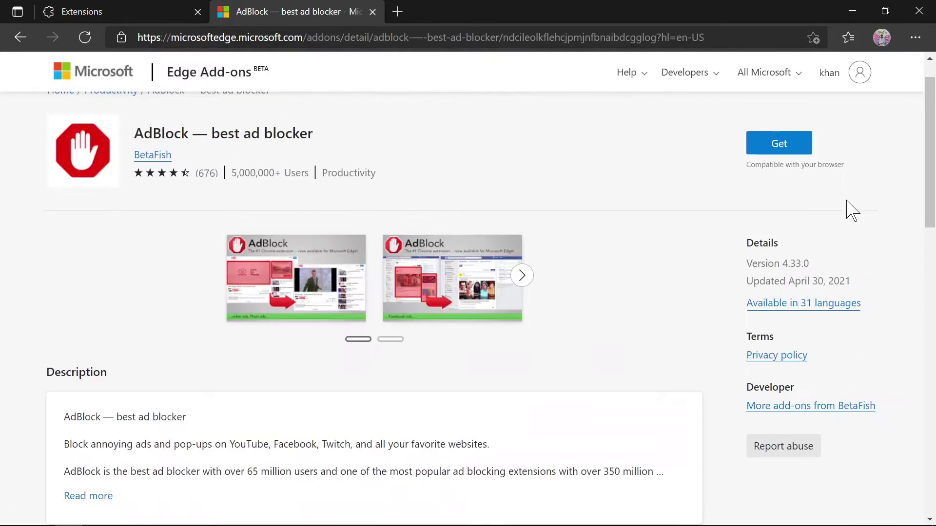
- Add AdBlock to Edge and return to the 'ad blocker' search results
{"action": "left_click", "coordinate": [789, 151]}
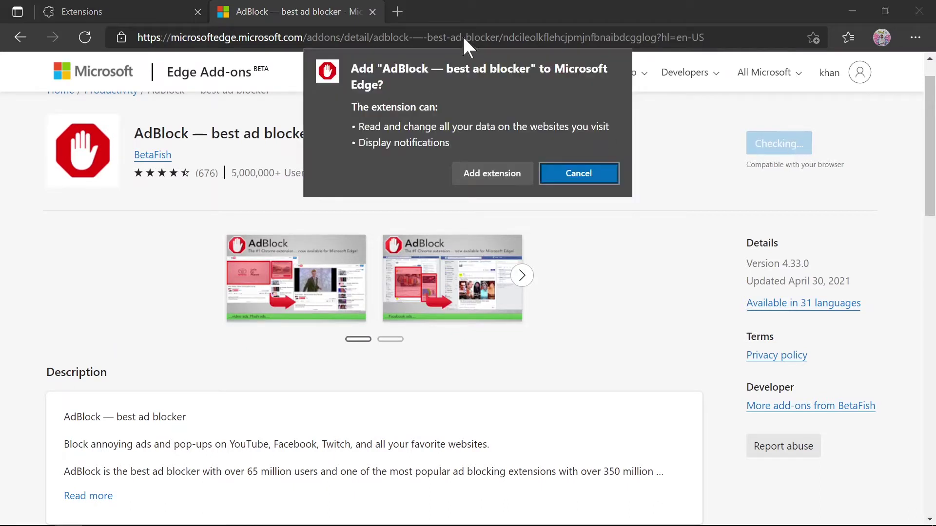
{"action": "left_click", "coordinate": [472, 175]}
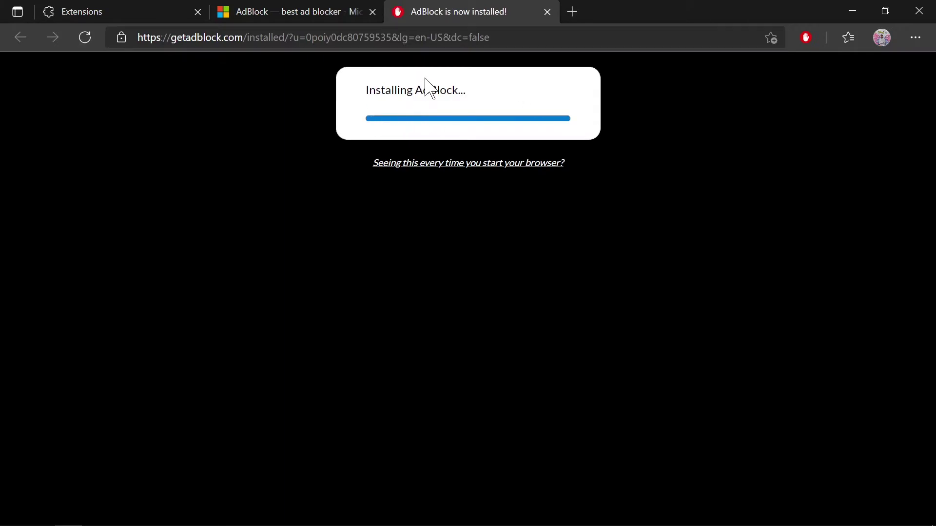
{"action": "left_click", "coordinate": [346, 4]}
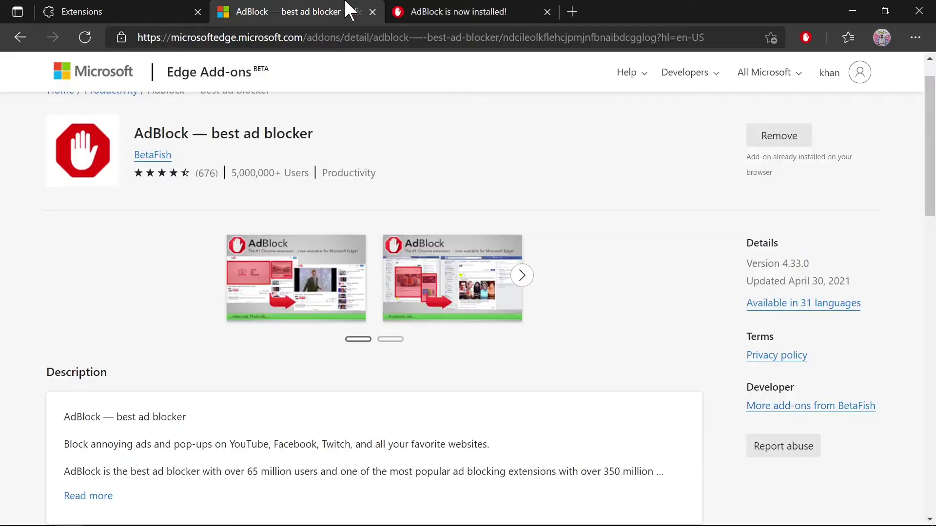
{"action": "left_click", "coordinate": [19, 38]}
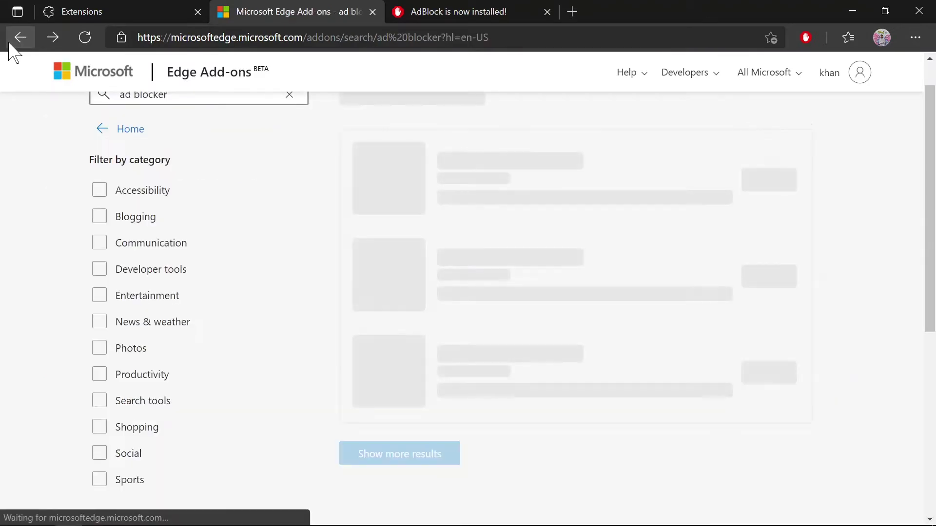
- Replace the search with 'dark mode' and open the Dark Reader details page
{"action": "left_click", "coordinate": [304, 131]}
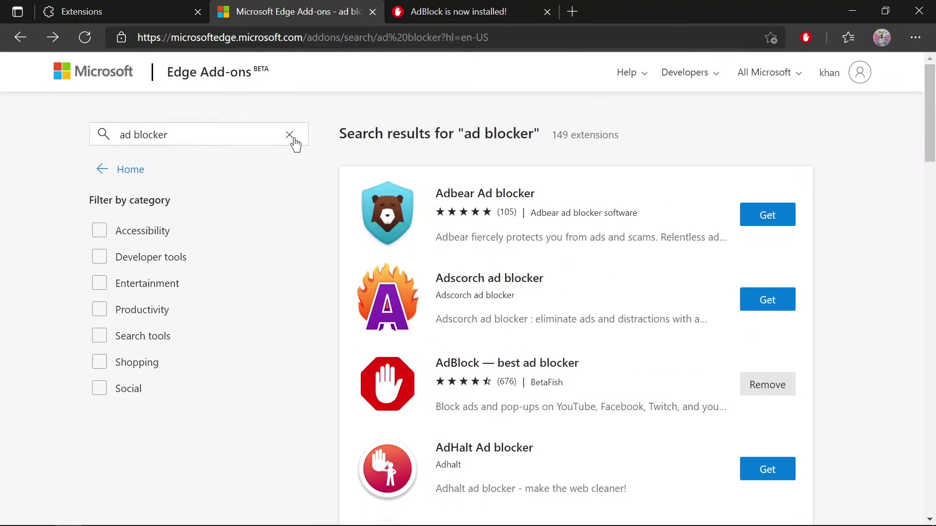
{"action": "left_click", "coordinate": [294, 137]}
{"action": "type", "text": "d"}
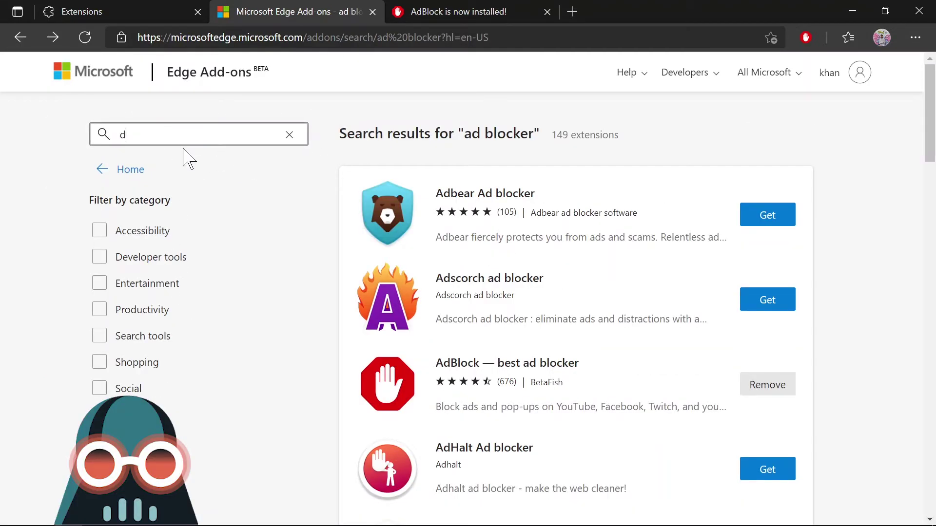
{"action": "type", "text": "q"}
{"action": "key", "text": "BackSpace"}
{"action": "type", "text": "ark"}
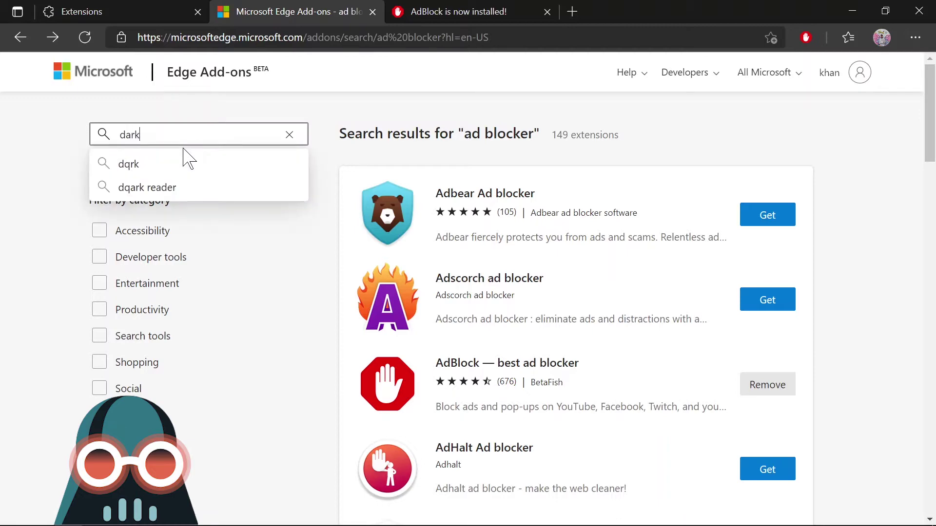
{"action": "type", "text": " mode"}
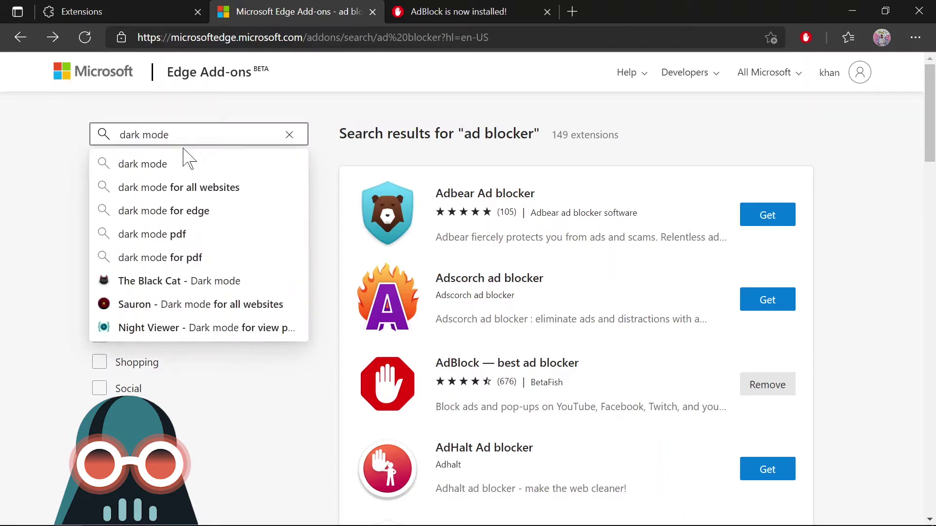
{"action": "key", "text": "Return"}
{"action": "scroll", "coordinate": [532, 302], "scroll_direction": "down", "scroll_amount": 8}
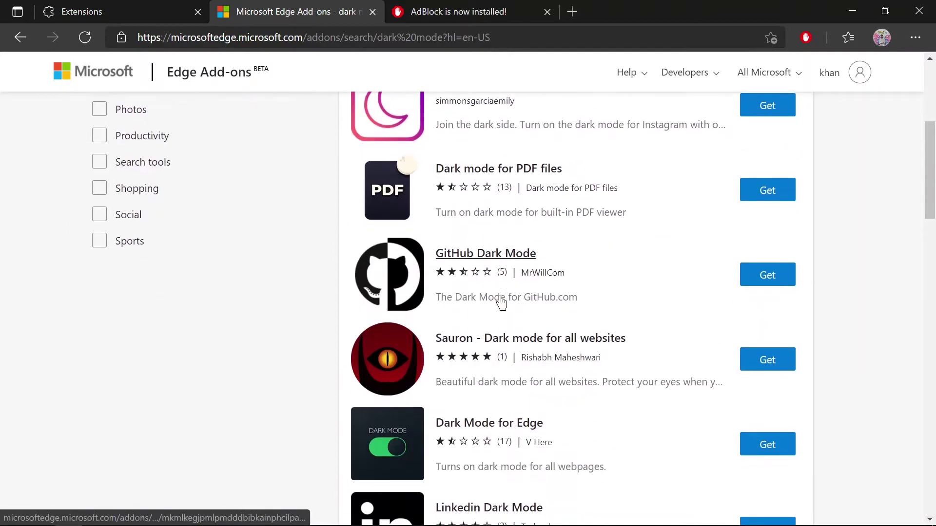
{"action": "scroll", "coordinate": [502, 303], "scroll_direction": "down", "scroll_amount": 18}
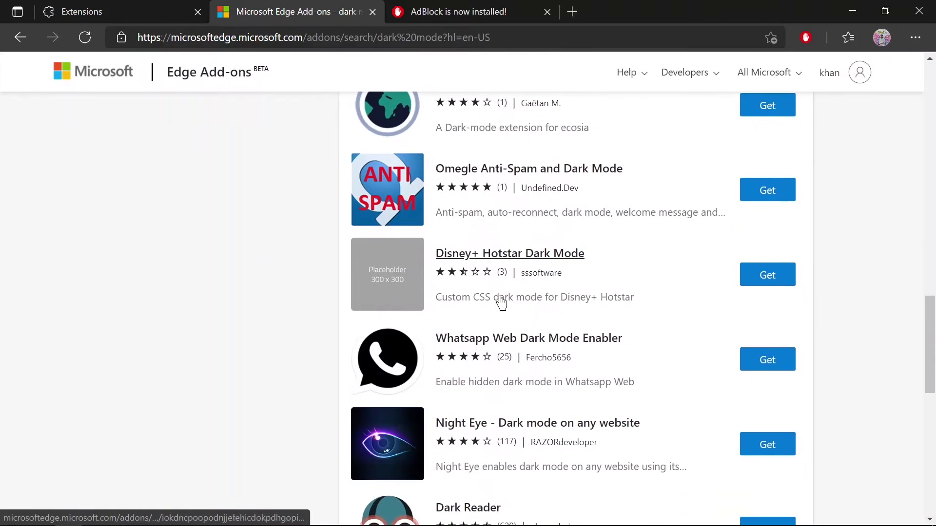
{"action": "scroll", "coordinate": [501, 303], "scroll_direction": "down", "scroll_amount": 1}
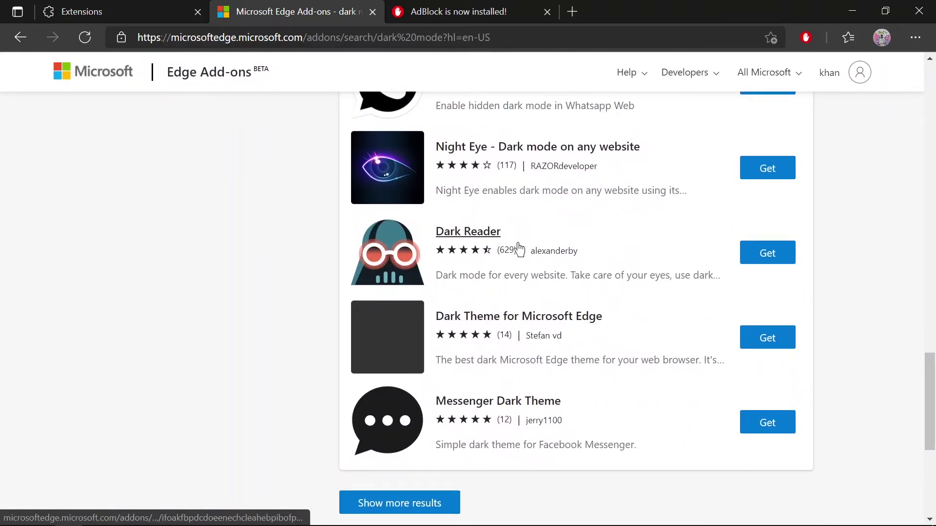
{"action": "left_click", "coordinate": [519, 250]}
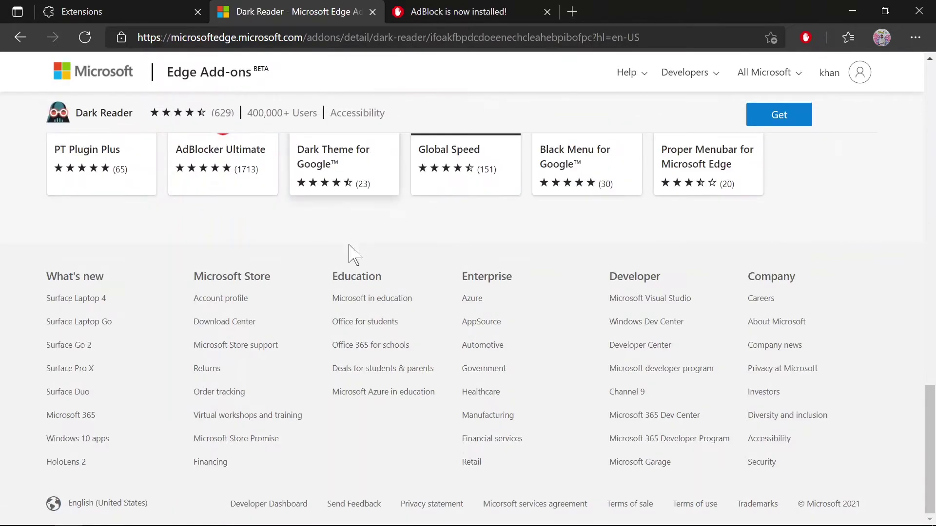
- Install Dark Reader into Edge with Get and Add extension
{"action": "scroll", "coordinate": [354, 255], "scroll_direction": "up", "scroll_amount": 20}
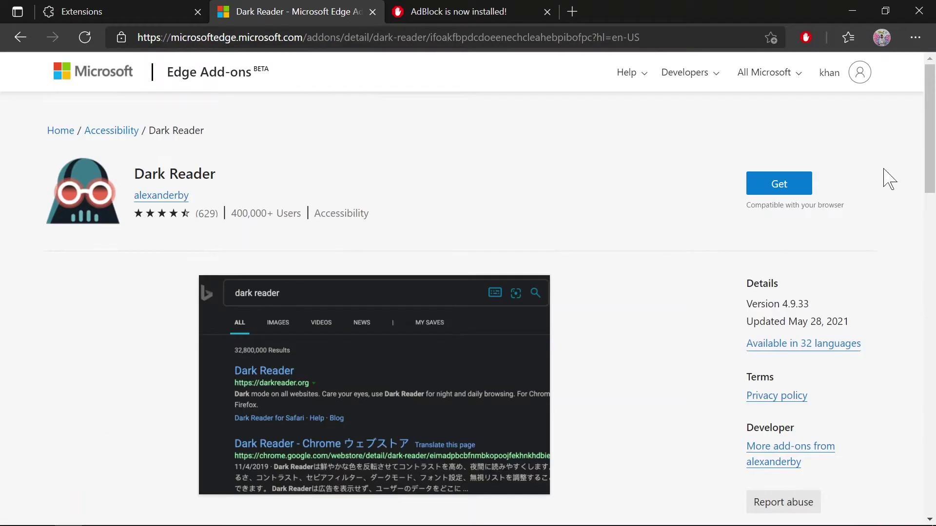
{"action": "left_click", "coordinate": [781, 188]}
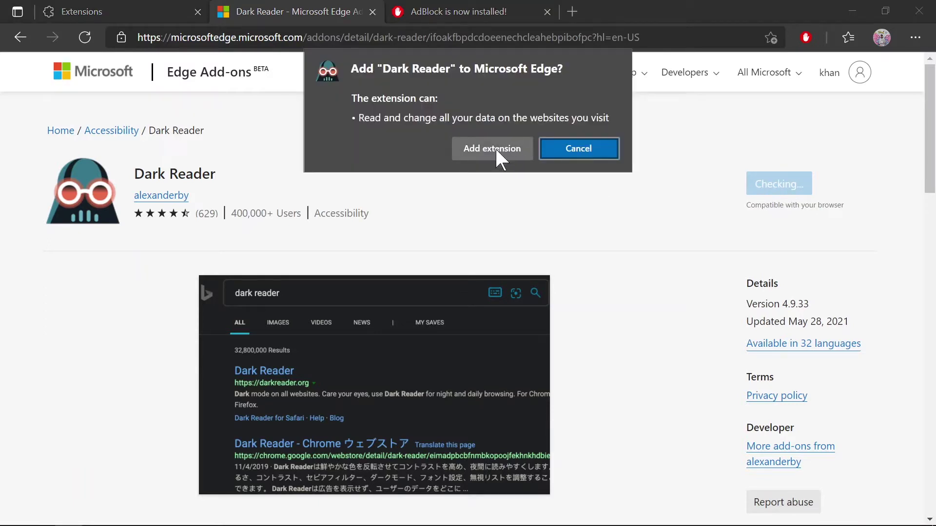
{"action": "left_click", "coordinate": [496, 149]}
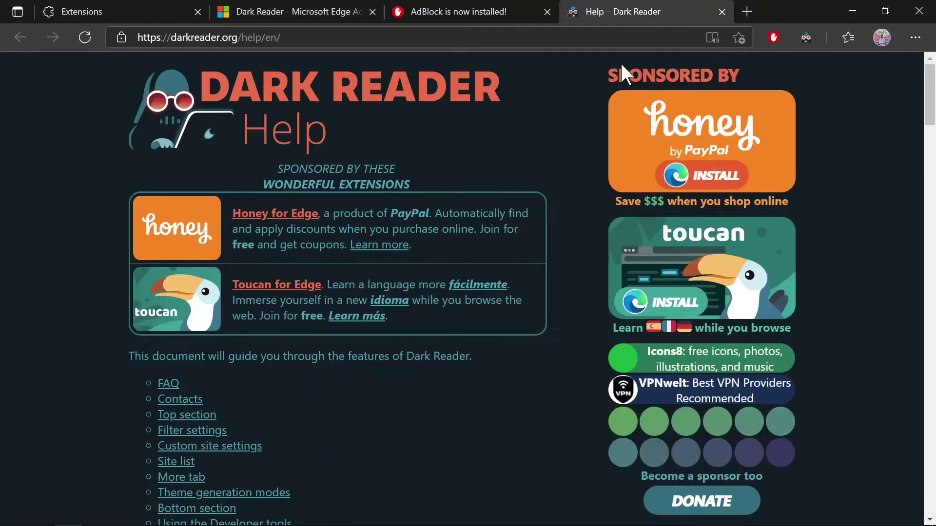
- Scroll through the Filter settings section of the Dark Reader help page
{"action": "scroll", "coordinate": [443, 157], "scroll_direction": "down", "scroll_amount": 2}
{"action": "scroll", "coordinate": [443, 159], "scroll_direction": "up", "scroll_amount": 2}
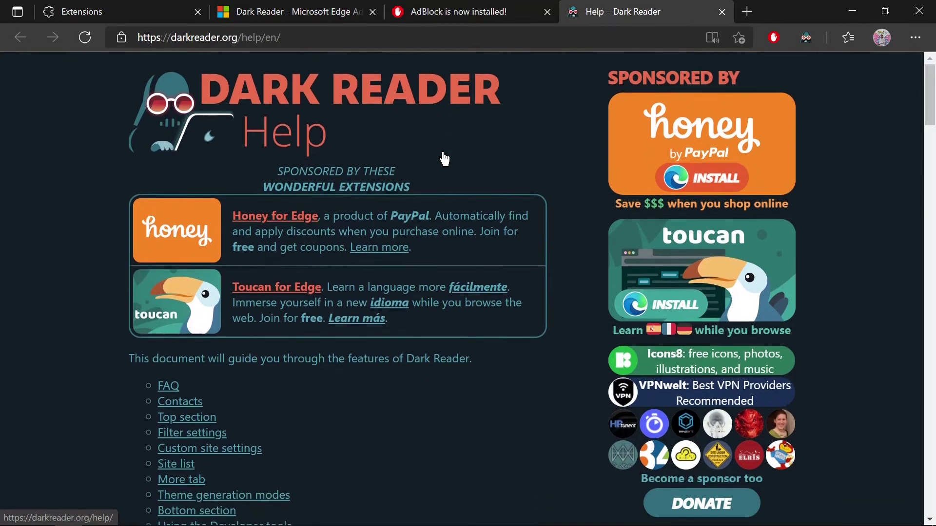
{"action": "scroll", "coordinate": [440, 195], "scroll_direction": "down", "scroll_amount": 10}
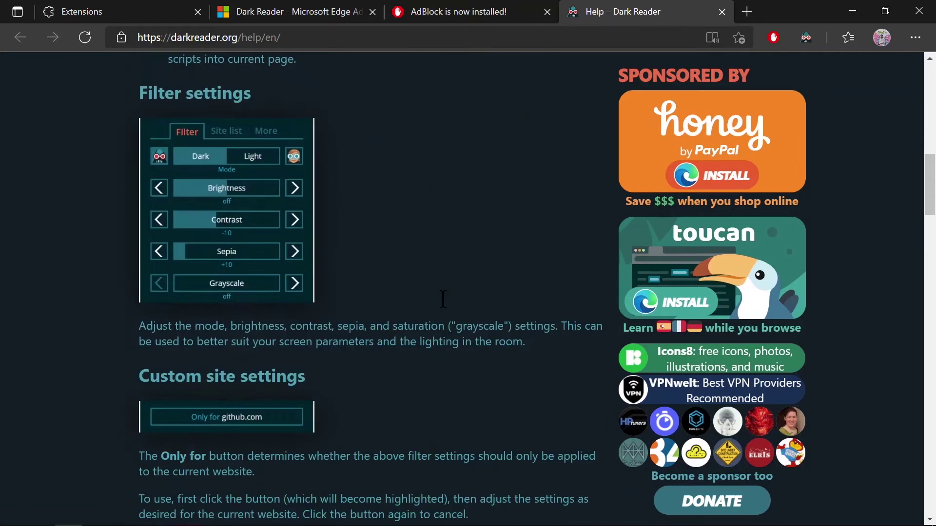
{"action": "scroll", "coordinate": [443, 298], "scroll_direction": "up", "scroll_amount": 10}
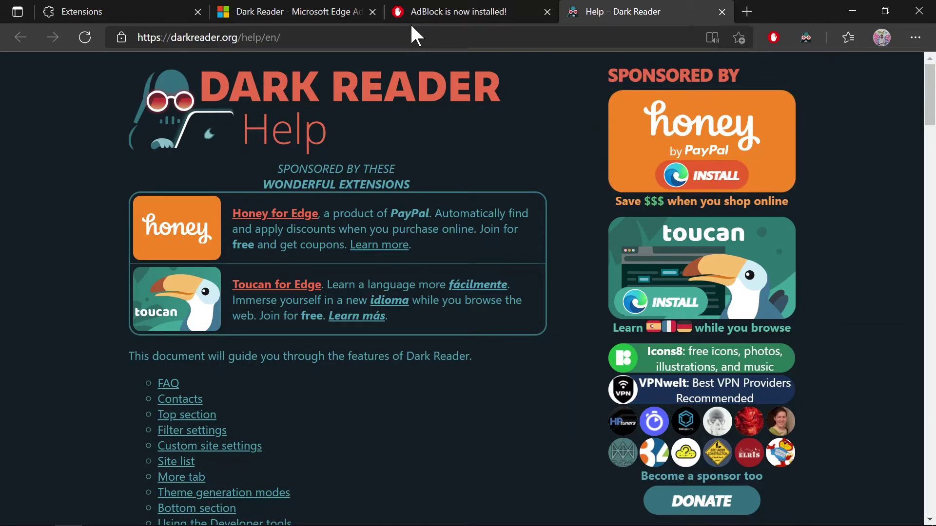
- View Dark Reader's filter options in its popup, dismissing the News panel, and open a new tab
{"action": "left_click", "coordinate": [802, 36]}
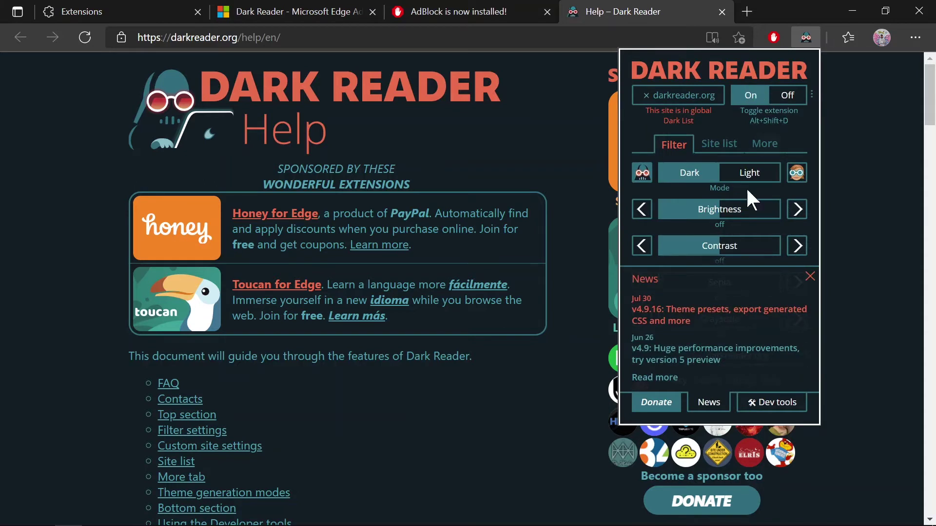
{"action": "left_click", "coordinate": [809, 281]}
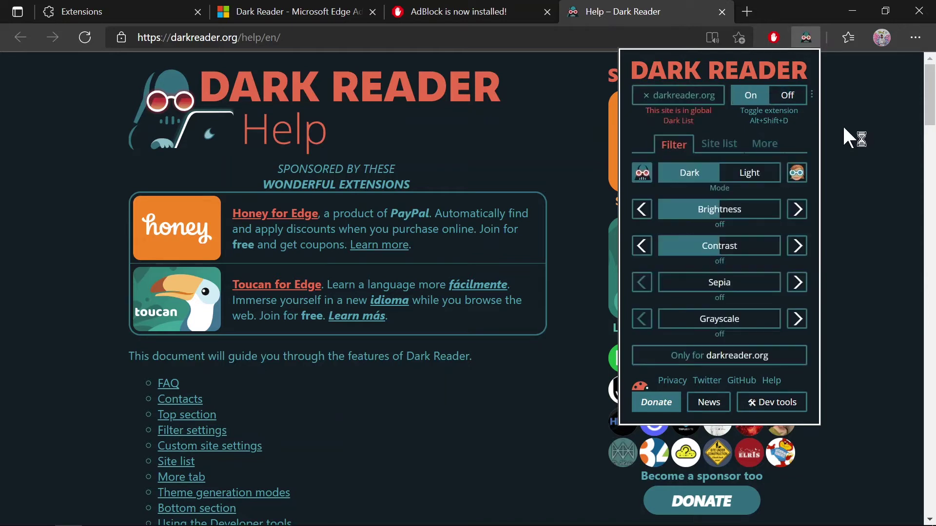
{"action": "left_click", "coordinate": [833, 165]}
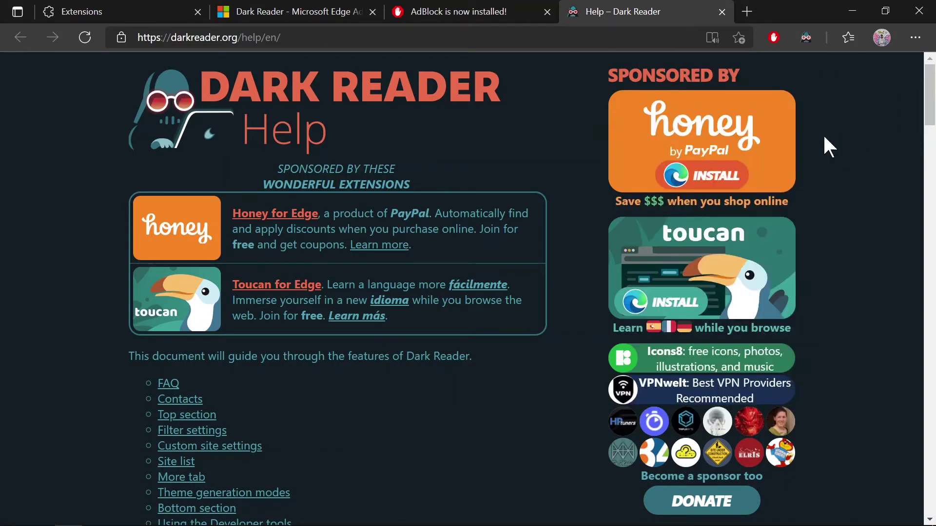
{"action": "left_click", "coordinate": [745, 12]}
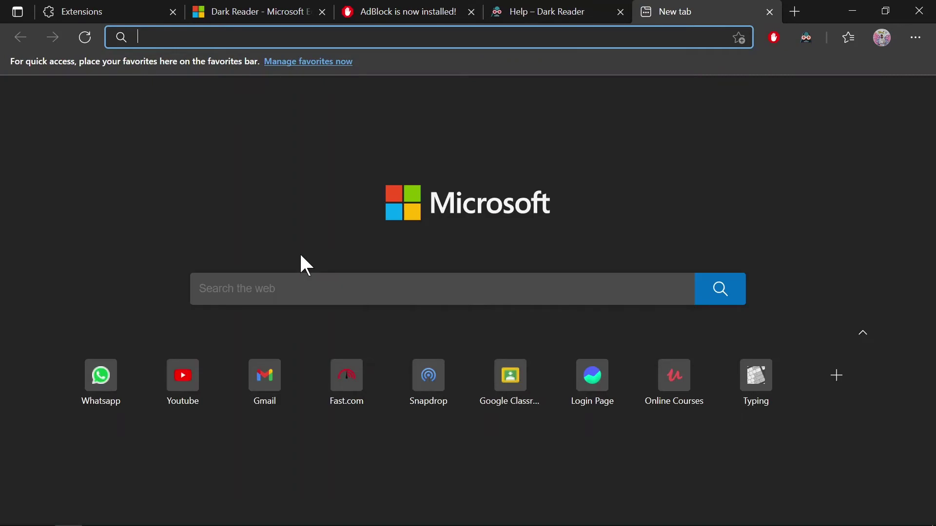
- Load google.com in the new tab
{"action": "left_click", "coordinate": [236, 315]}
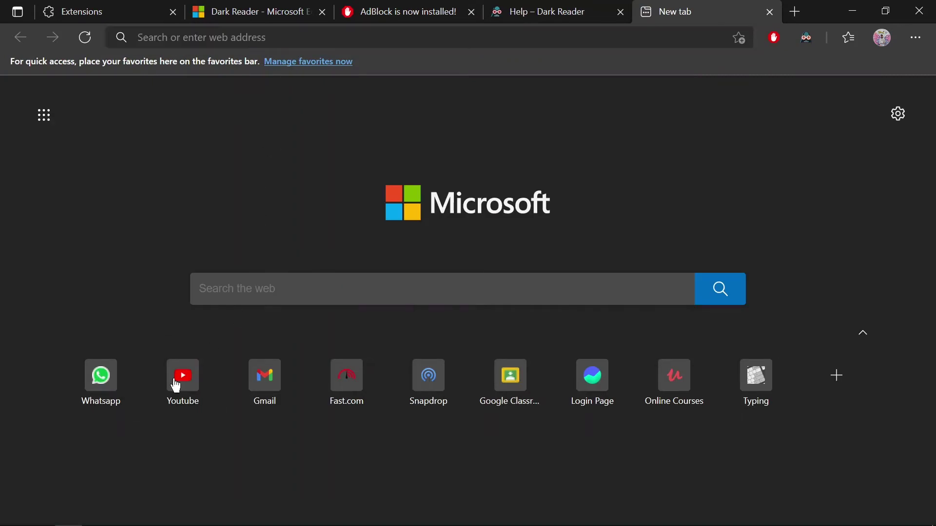
{"action": "left_click", "coordinate": [299, 38]}
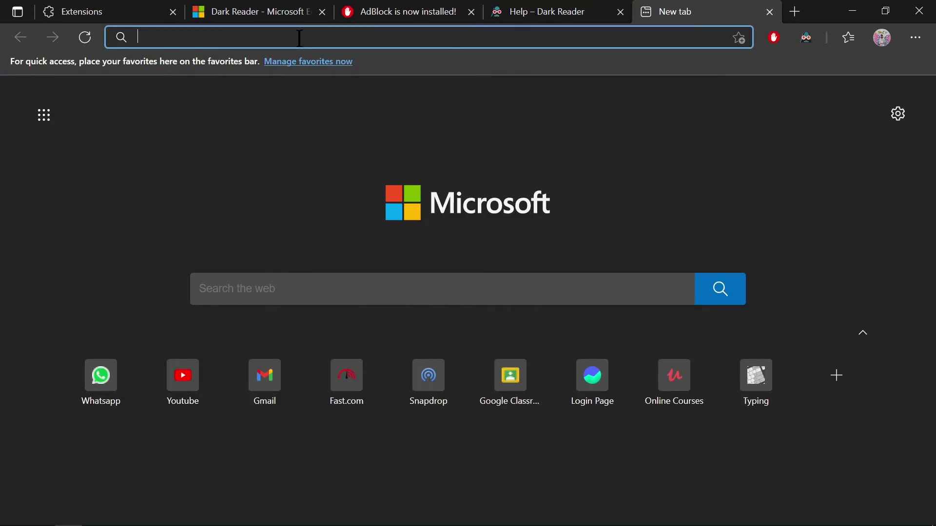
{"action": "type", "text": "google.com"}
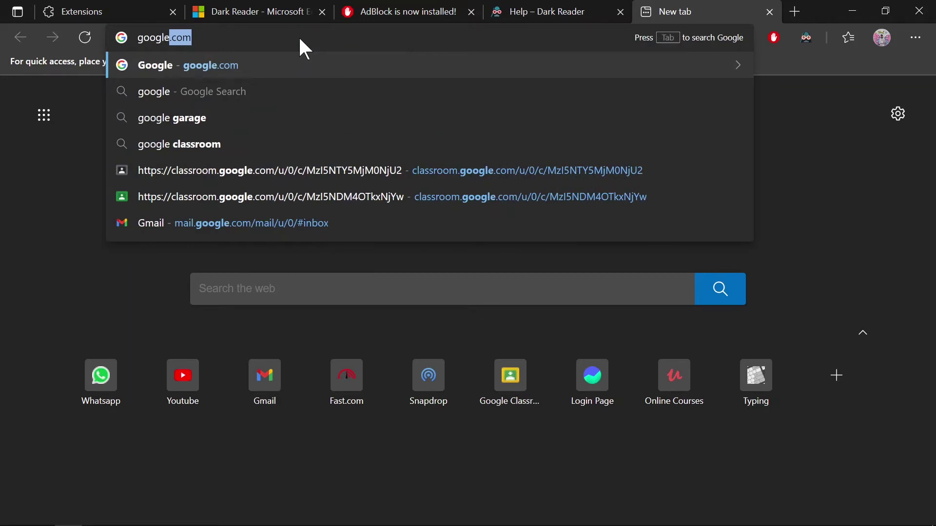
{"action": "key", "text": "Return"}
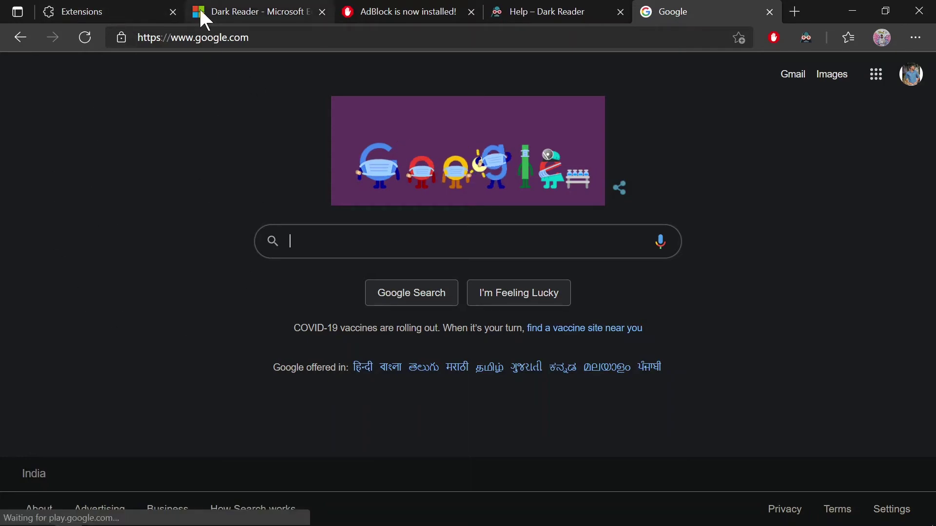
- Glance at the Extensions and Dark Reader tabs, then return to the dark Google homepage
{"action": "left_click", "coordinate": [105, 10]}
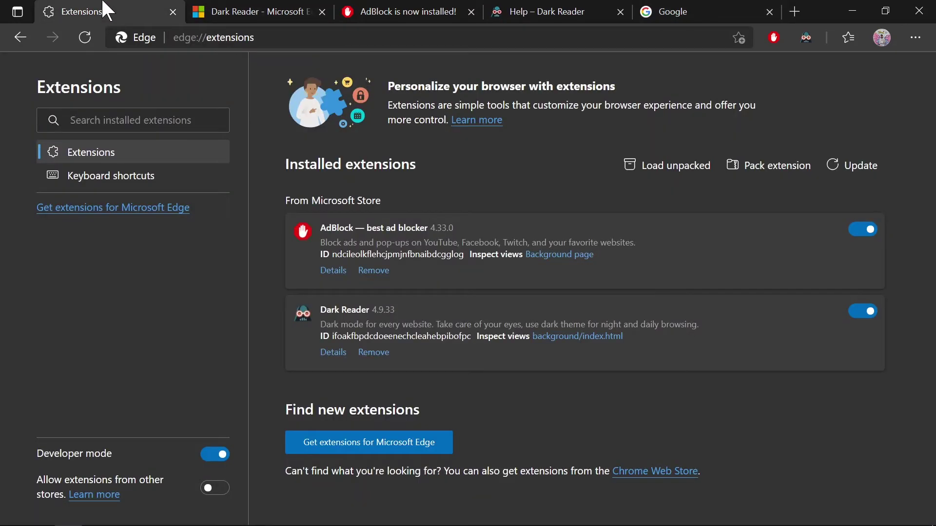
{"action": "left_click", "coordinate": [316, 9]}
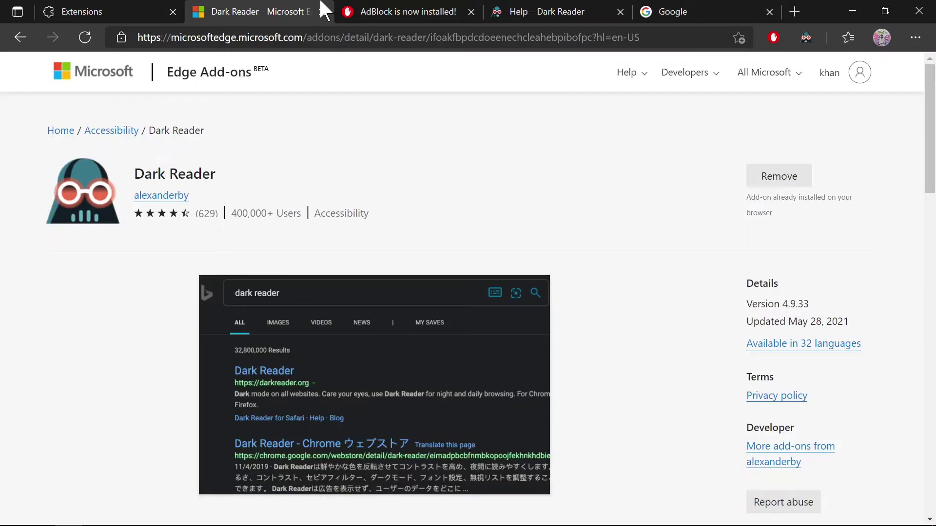
{"action": "left_click", "coordinate": [721, 10]}
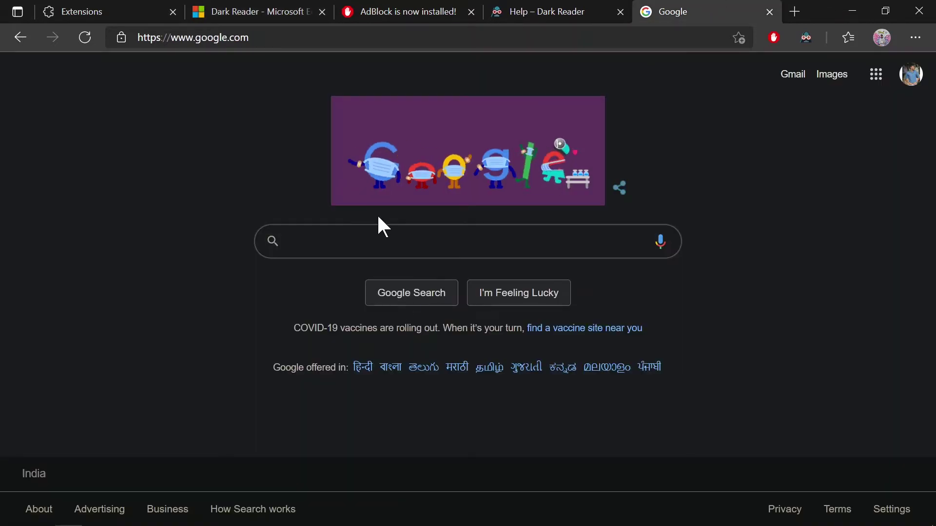
- Search Google for 'youtube' and scroll through the dark-themed results
{"action": "type", "text": "you"}
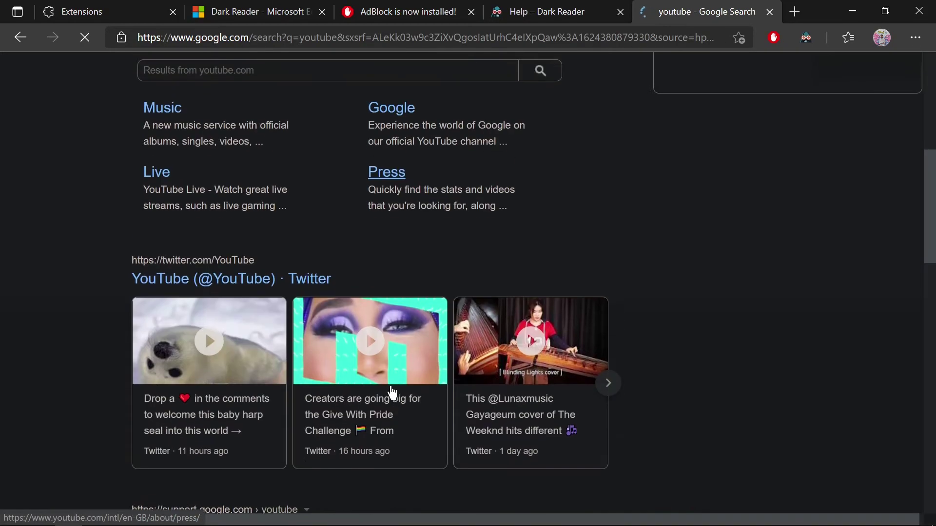
{"action": "scroll", "coordinate": [392, 392], "scroll_direction": "down", "scroll_amount": 15}
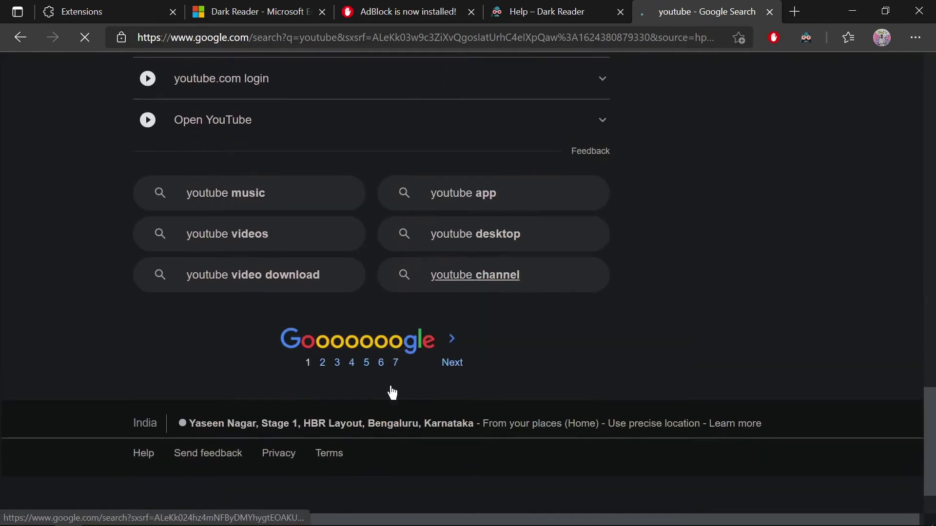
{"action": "scroll", "coordinate": [391, 388], "scroll_direction": "up", "scroll_amount": 20}
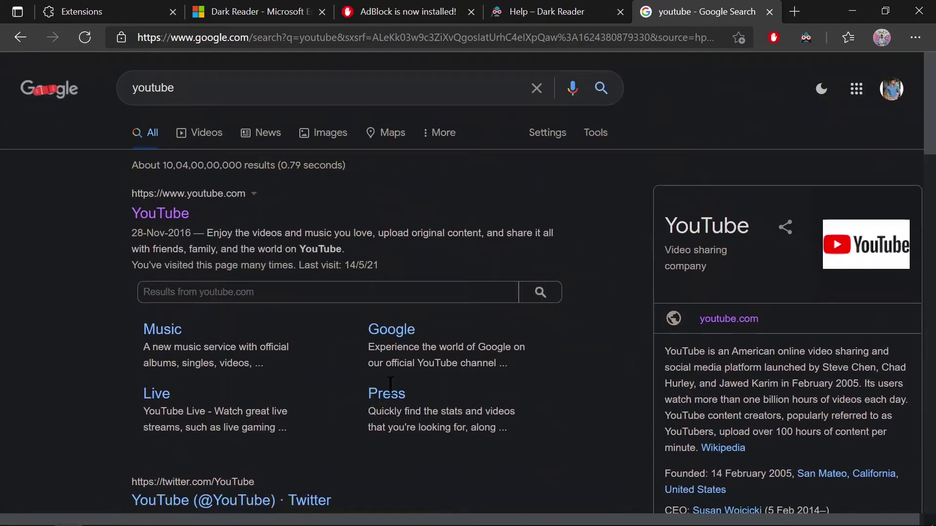
{"action": "scroll", "coordinate": [389, 385], "scroll_direction": "down", "scroll_amount": 1}
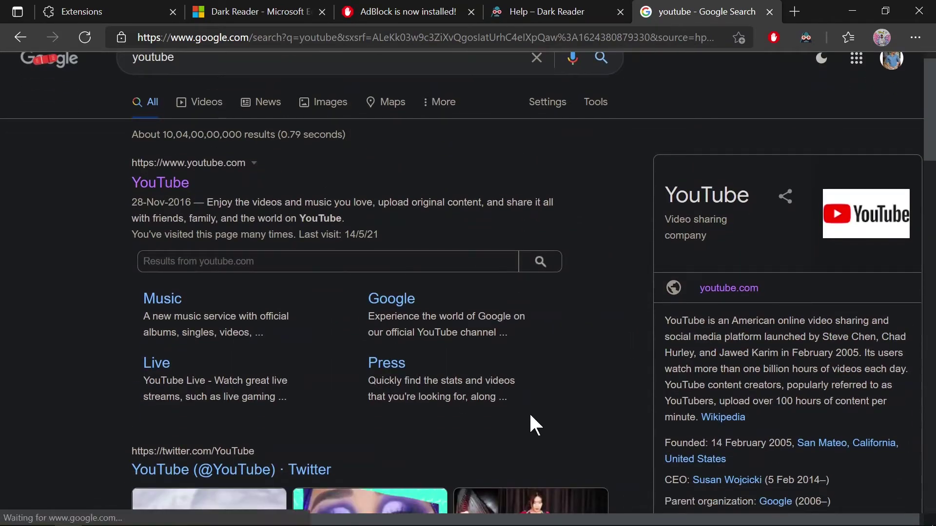
{"action": "scroll", "coordinate": [530, 416], "scroll_direction": "up", "scroll_amount": 1}
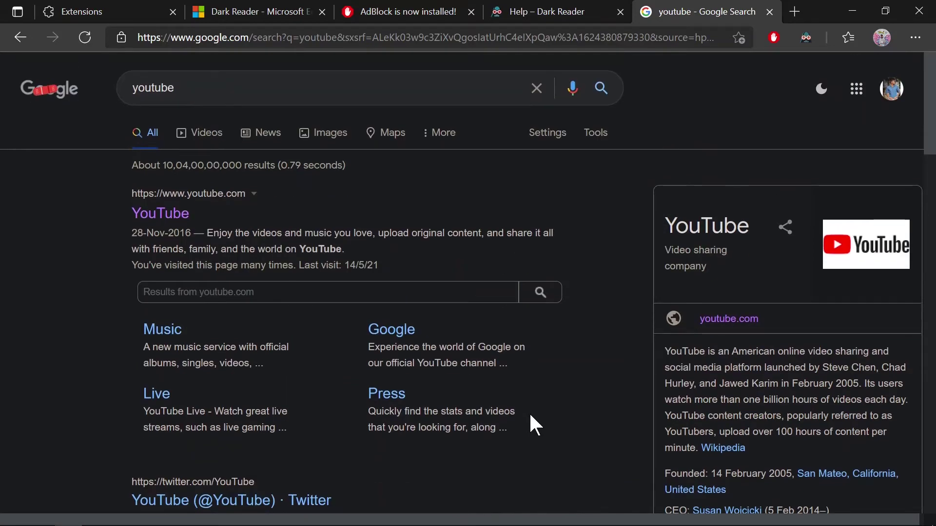
{"action": "scroll", "coordinate": [529, 415], "scroll_direction": "down", "scroll_amount": 2}
{"action": "scroll", "coordinate": [487, 292], "scroll_direction": "up", "scroll_amount": 2}
- On the AdBlock welcome tab, confirm its popup shows no blocked ads, then open a new tab
{"action": "left_click", "coordinate": [383, 11]}
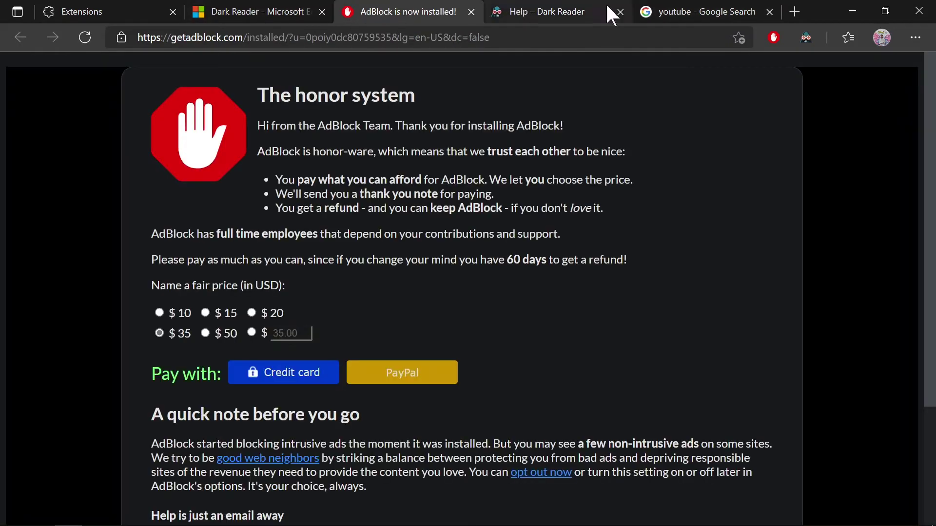
{"action": "left_click", "coordinate": [780, 38]}
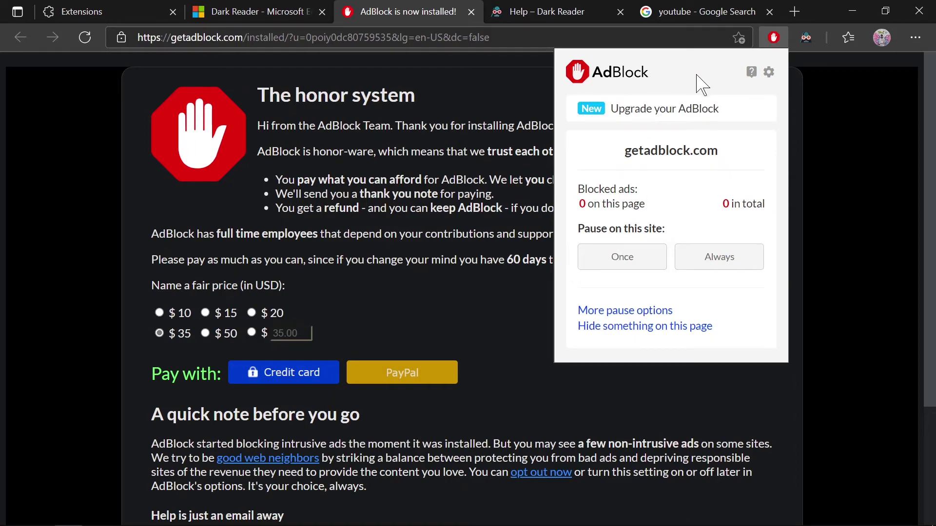
{"action": "left_click", "coordinate": [802, 198]}
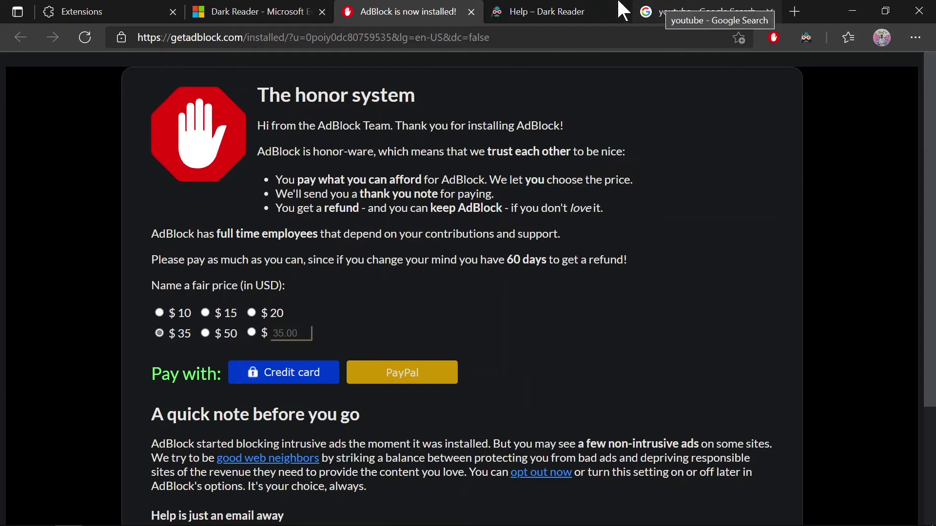
{"action": "left_click", "coordinate": [796, 10]}
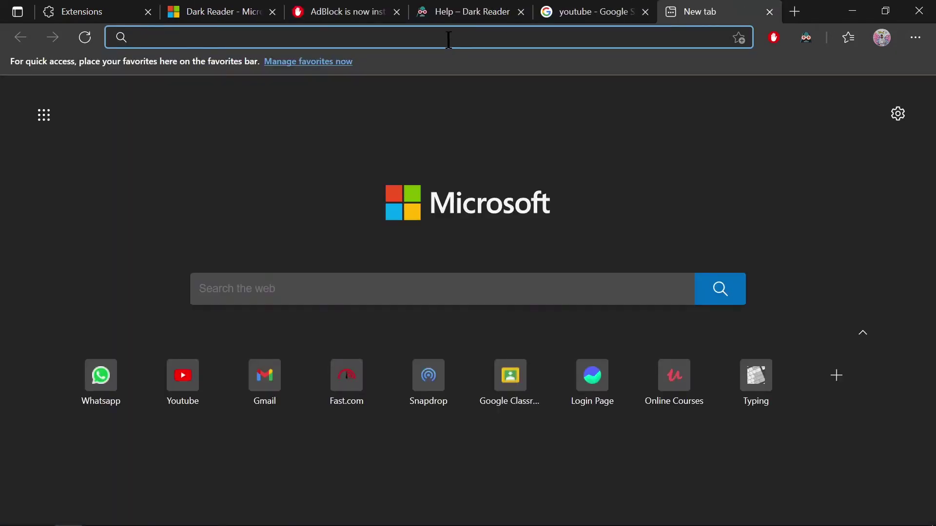
- Replace the typed 'pirat' with 'olx', run the search, and scroll the results
{"action": "type", "text": "pirat"}
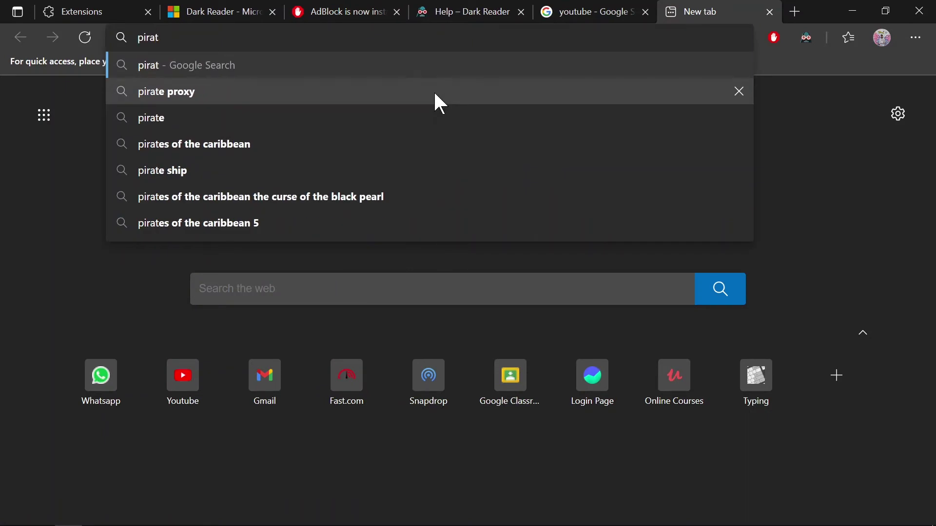
{"action": "key", "text": "BackSpace"}
{"action": "key", "text": "BackSpace"}
{"action": "key", "text": "BackSpace"}
{"action": "key", "text": "BackSpace"}
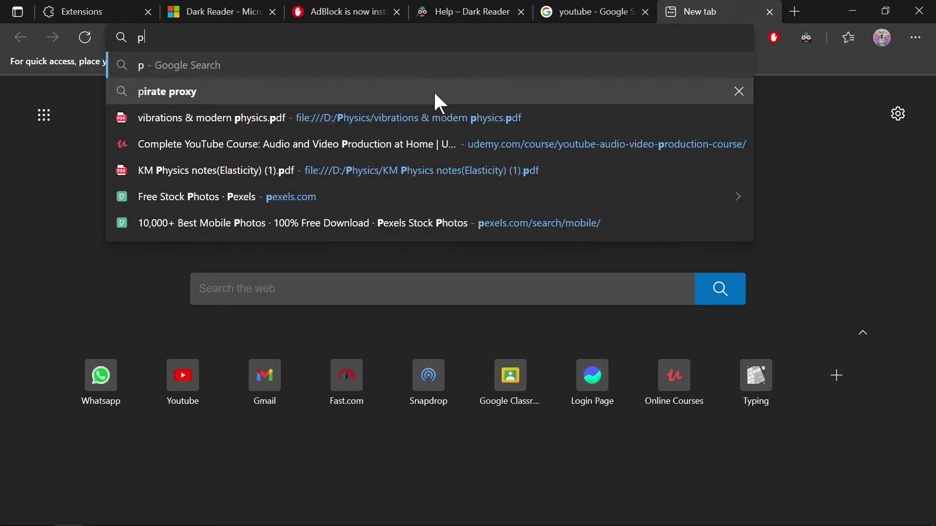
{"action": "key", "text": "BackSpace"}
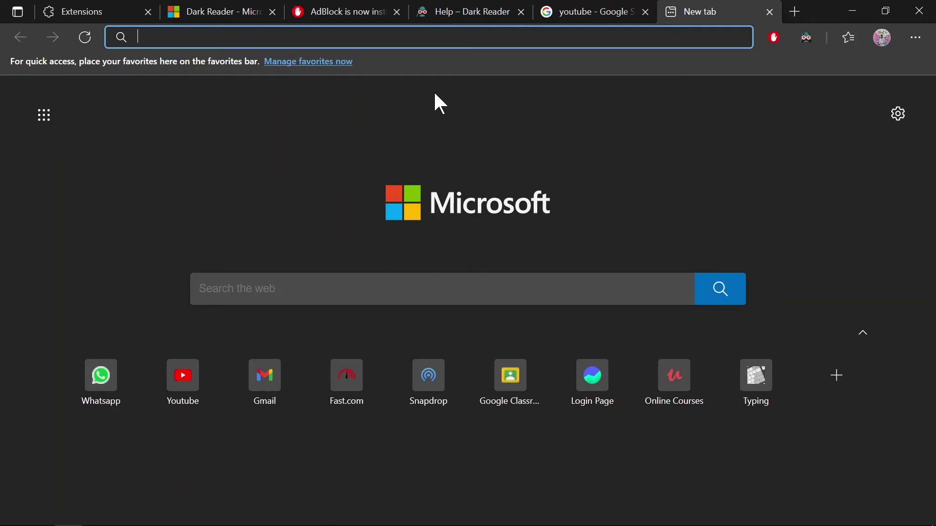
{"action": "type", "text": "olx"}
{"action": "key", "text": "Return"}
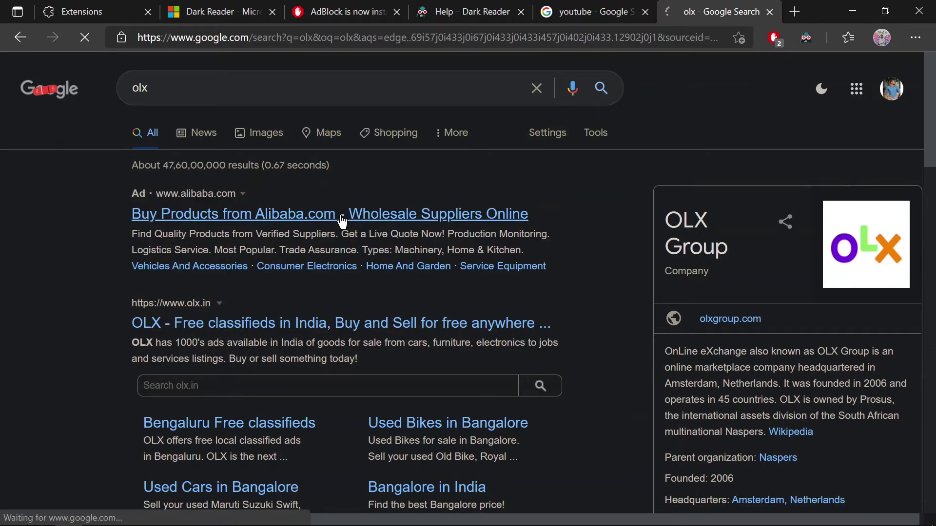
{"action": "scroll", "coordinate": [378, 272], "scroll_direction": "down", "scroll_amount": 7}
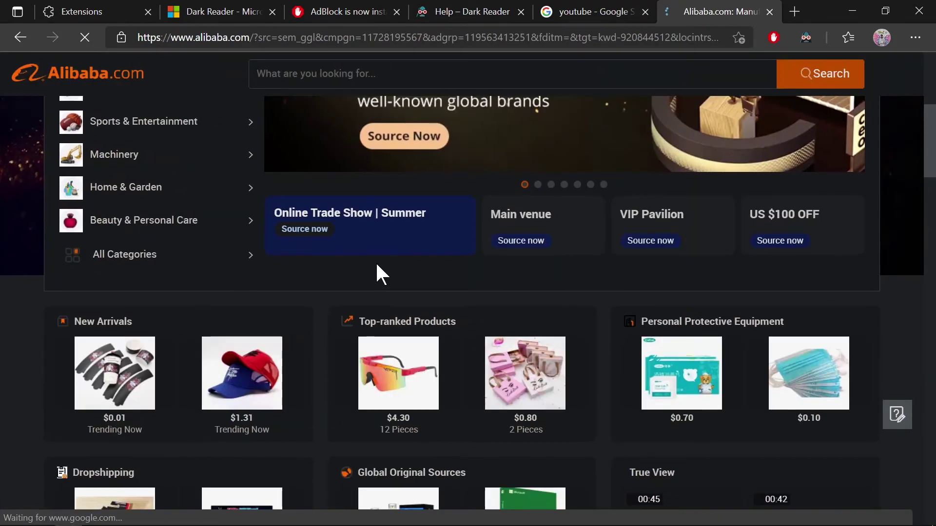
{"action": "scroll", "coordinate": [379, 273], "scroll_direction": "up", "scroll_amount": 8}
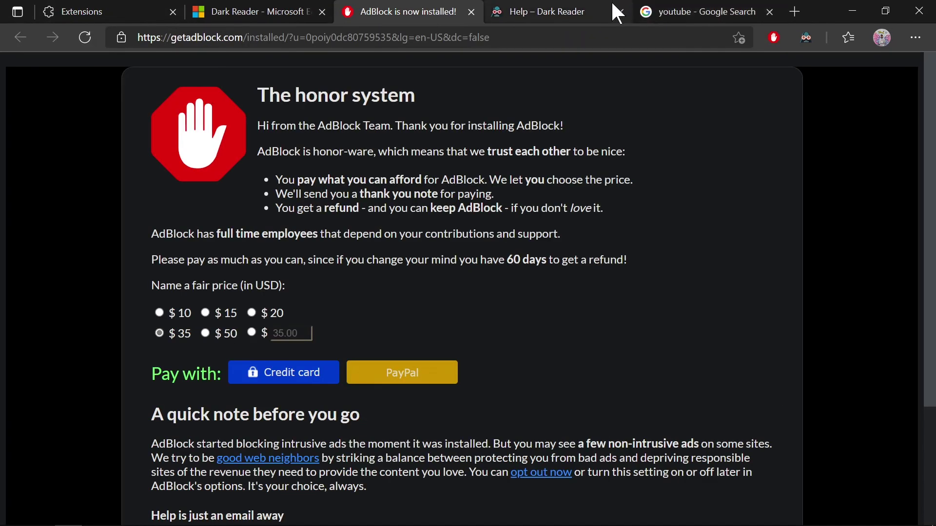
- Open YouTube in a new tab, confirm AdBlock blocked 4 ads, and open AdBlock's options
{"action": "left_click", "coordinate": [798, 12]}
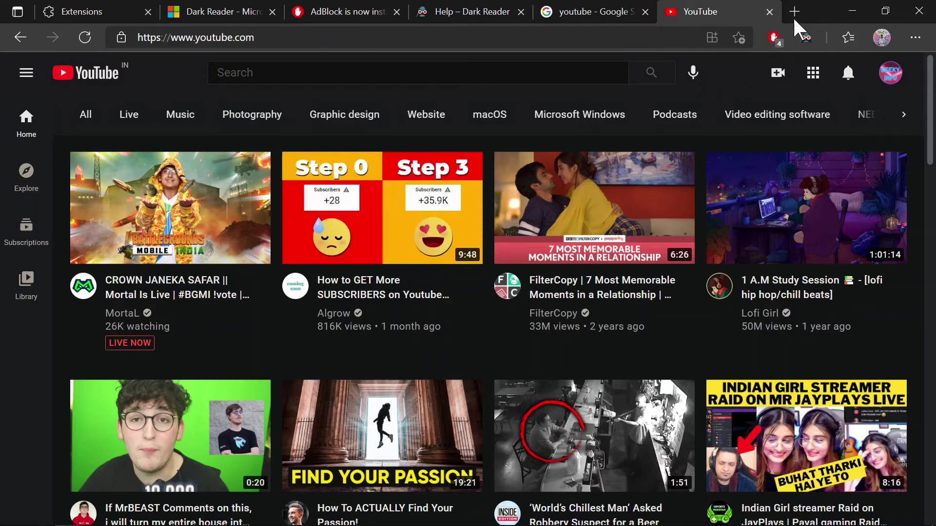
{"action": "left_click", "coordinate": [773, 38]}
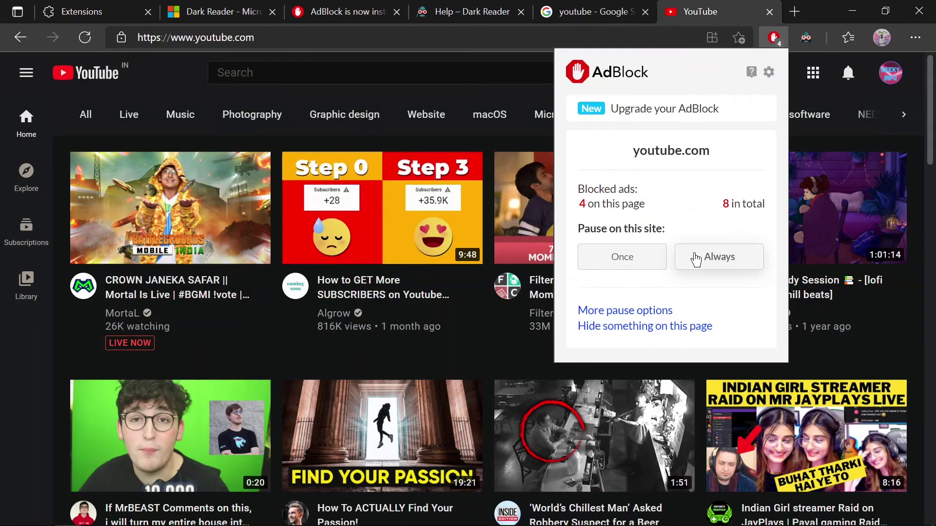
{"action": "left_click", "coordinate": [769, 73]}
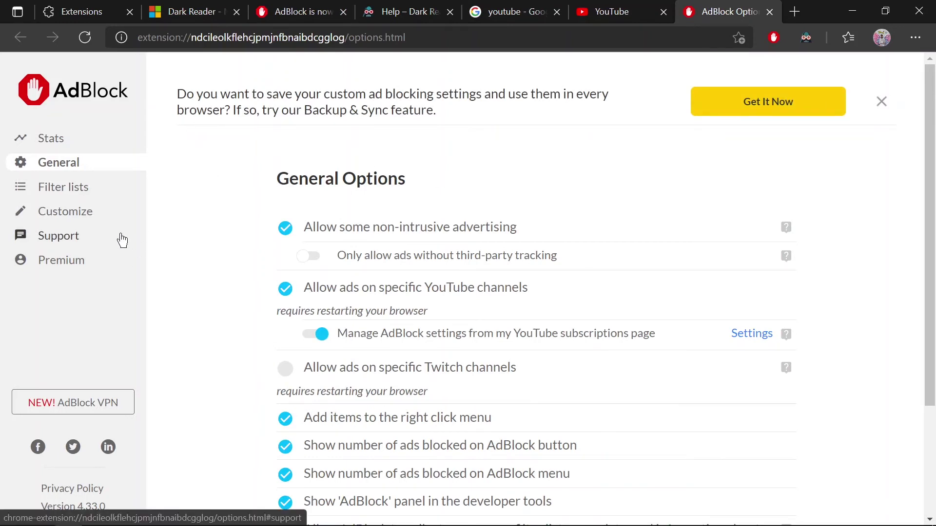
- Browse the Customize AdBlock section of AdBlock's options page
{"action": "left_click", "coordinate": [89, 212]}
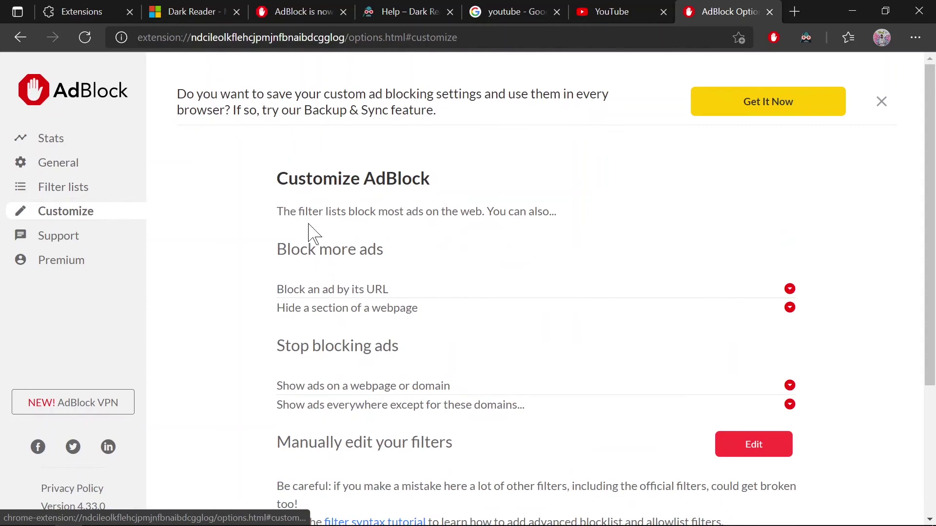
{"action": "scroll", "coordinate": [312, 234], "scroll_direction": "down", "scroll_amount": 4}
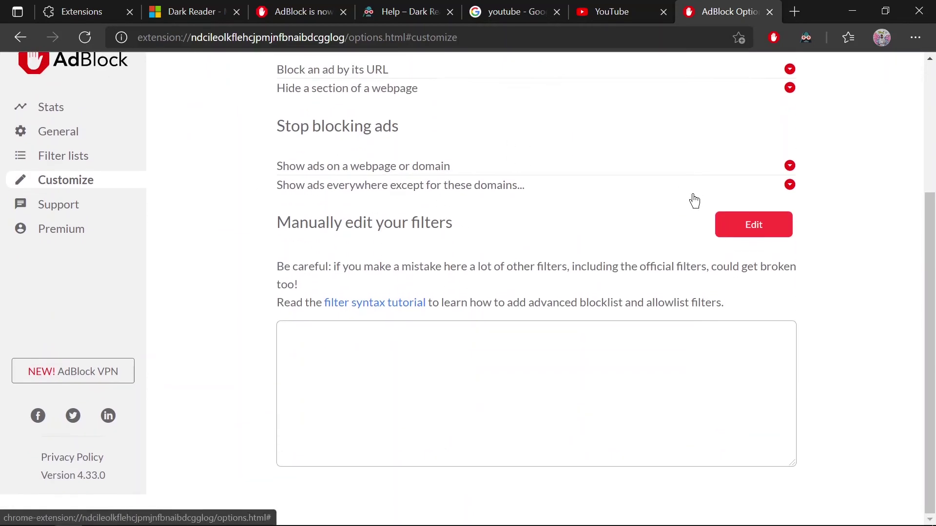
{"action": "scroll", "coordinate": [691, 199], "scroll_direction": "up", "scroll_amount": 4}
- Switch back to the YouTube home page tab, where AdBlock shows 4 ads blocked
{"action": "left_click", "coordinate": [665, 11]}
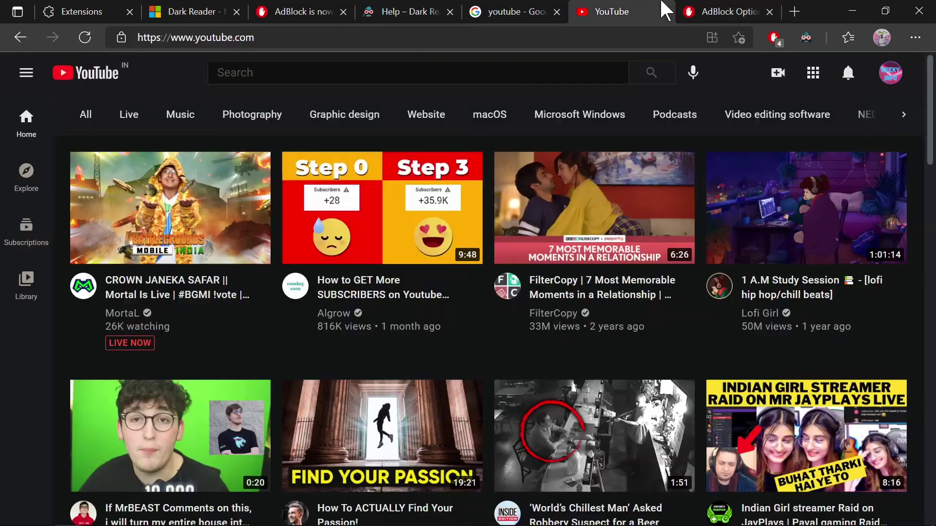